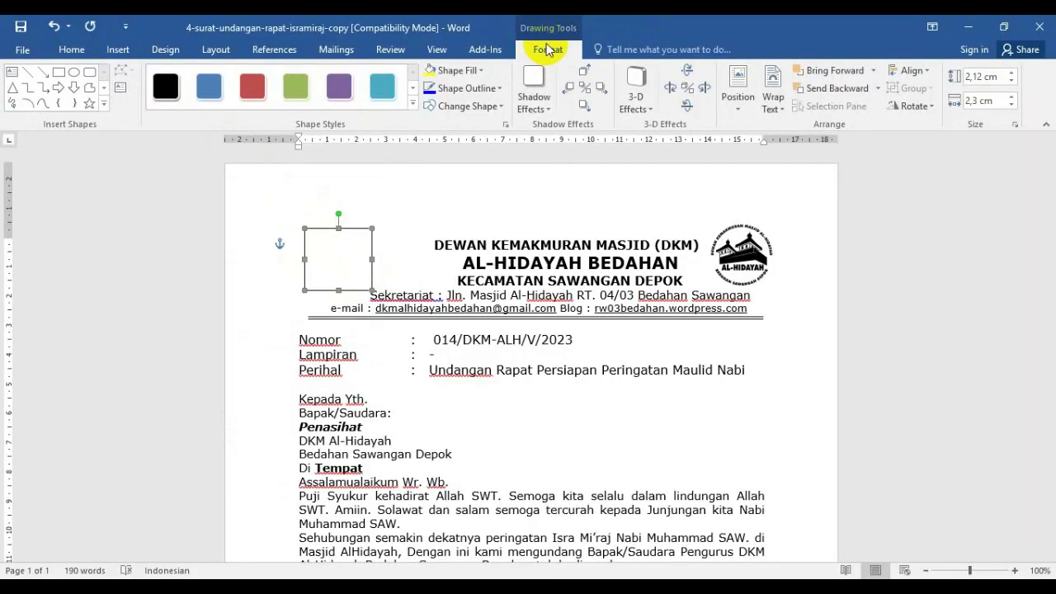
- Fill the top-left rectangle with the Al-Hidayah logo picture from the computer
click(483, 72)
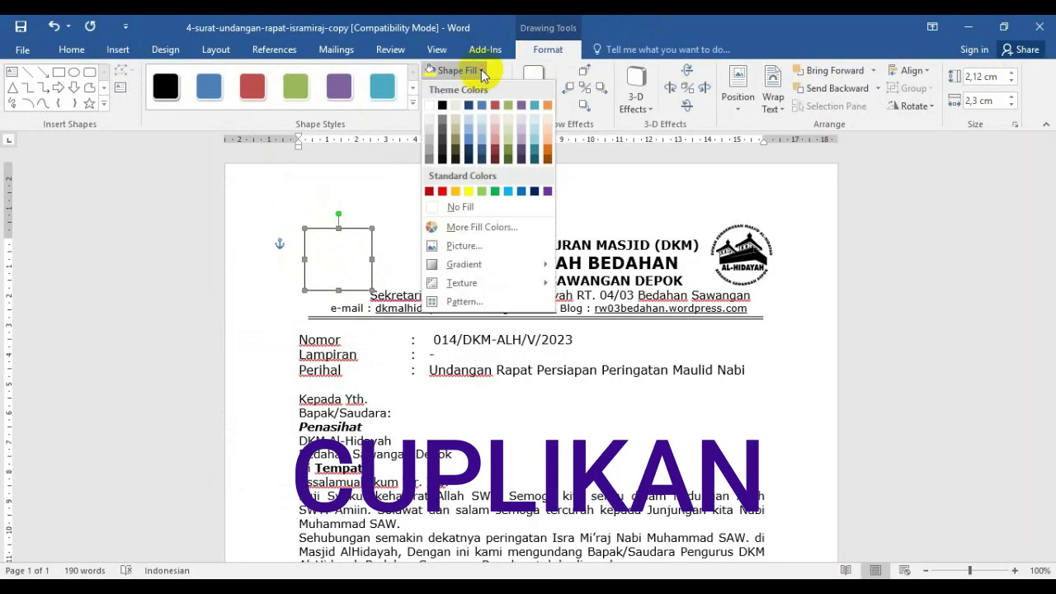
click(460, 246)
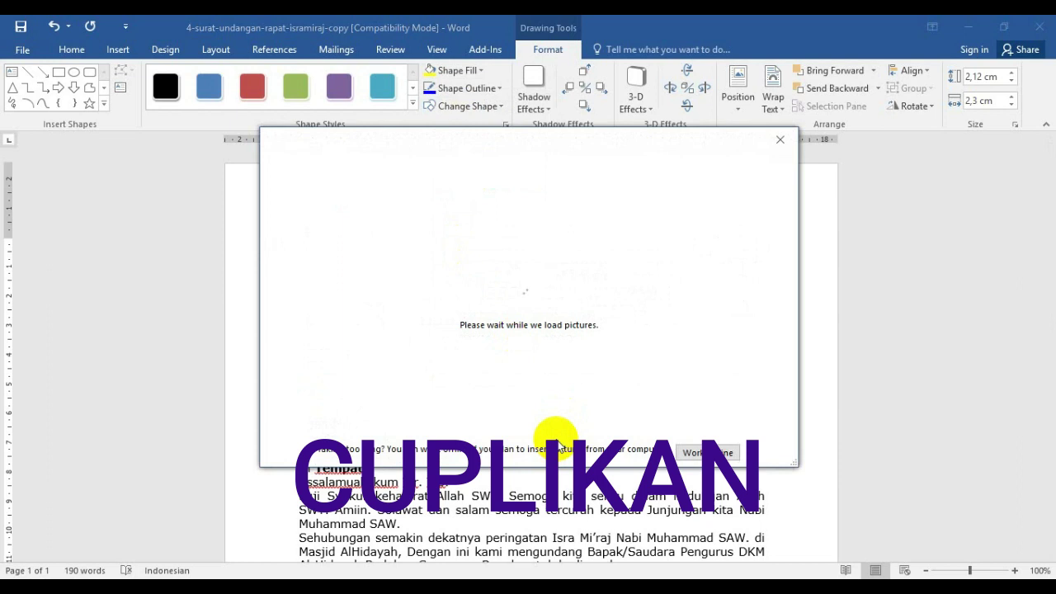
click(707, 452)
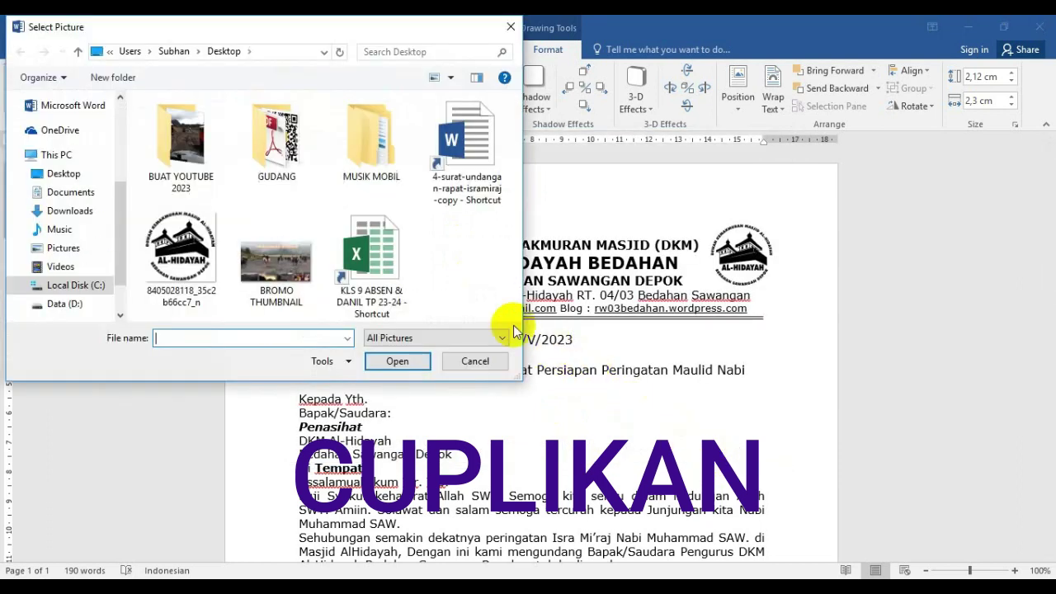
click(188, 245)
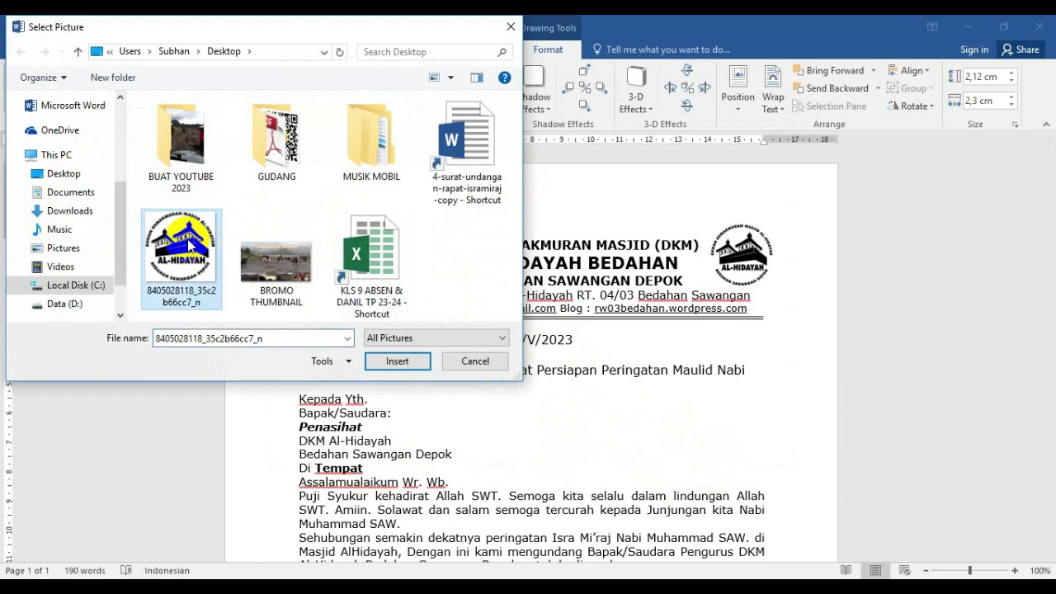
click(405, 361)
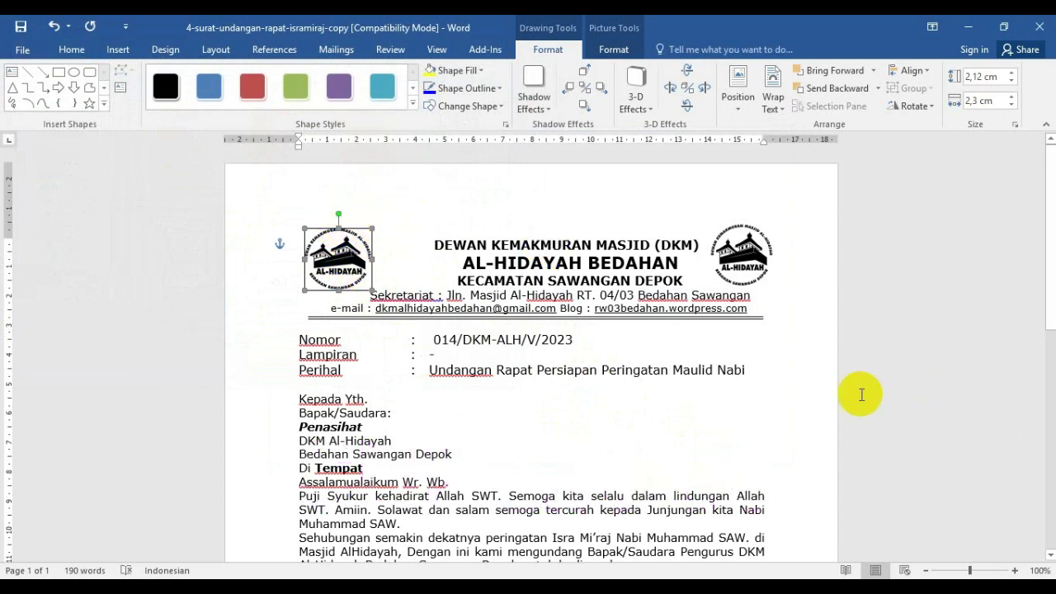
click(733, 365)
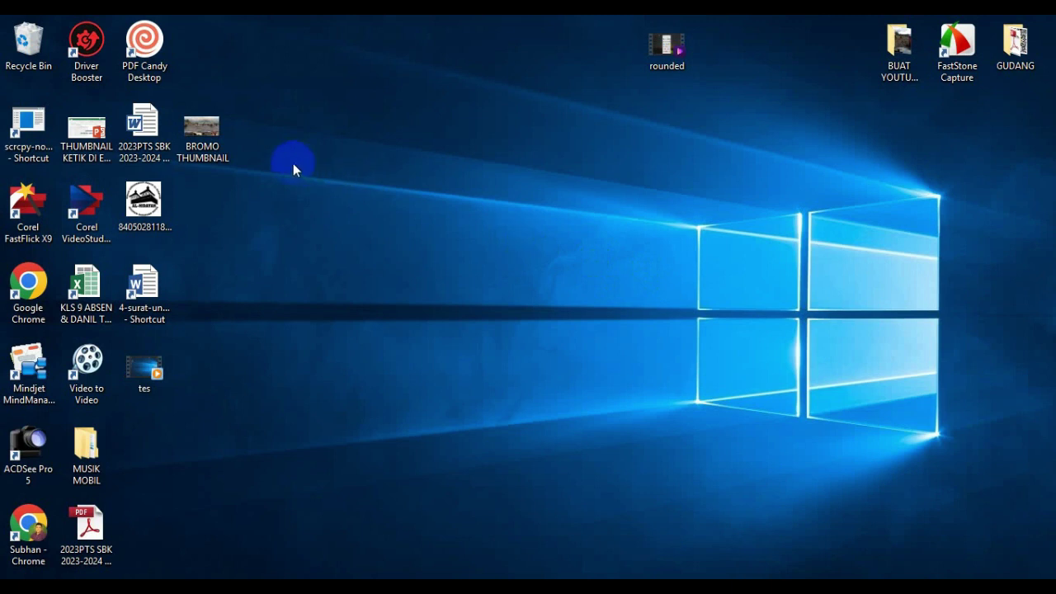
- Reopen the invitation letter from its desktop shortcut
click(156, 293)
click(145, 282)
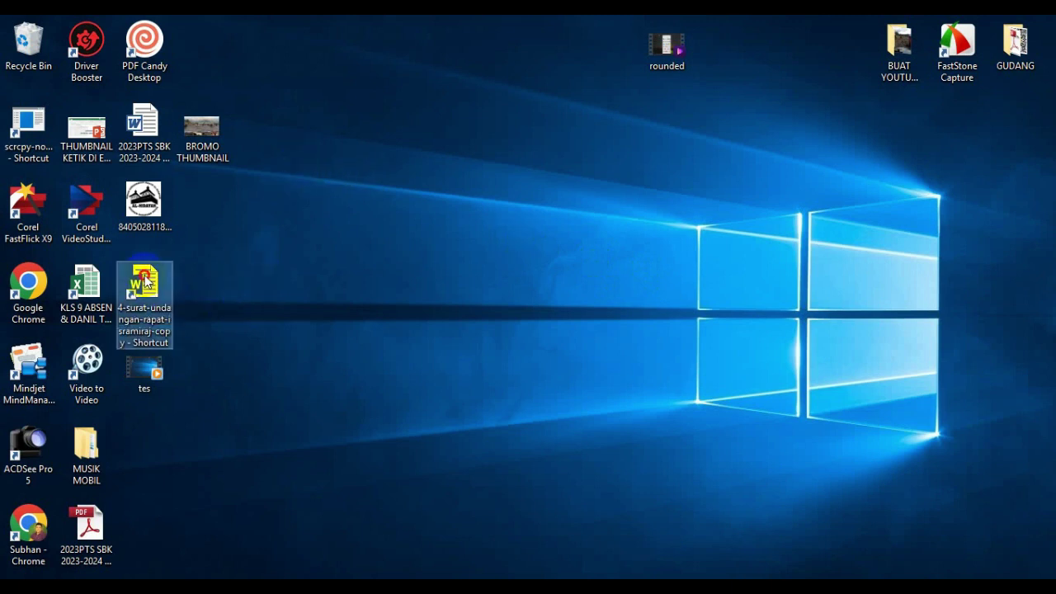
double_click(146, 281)
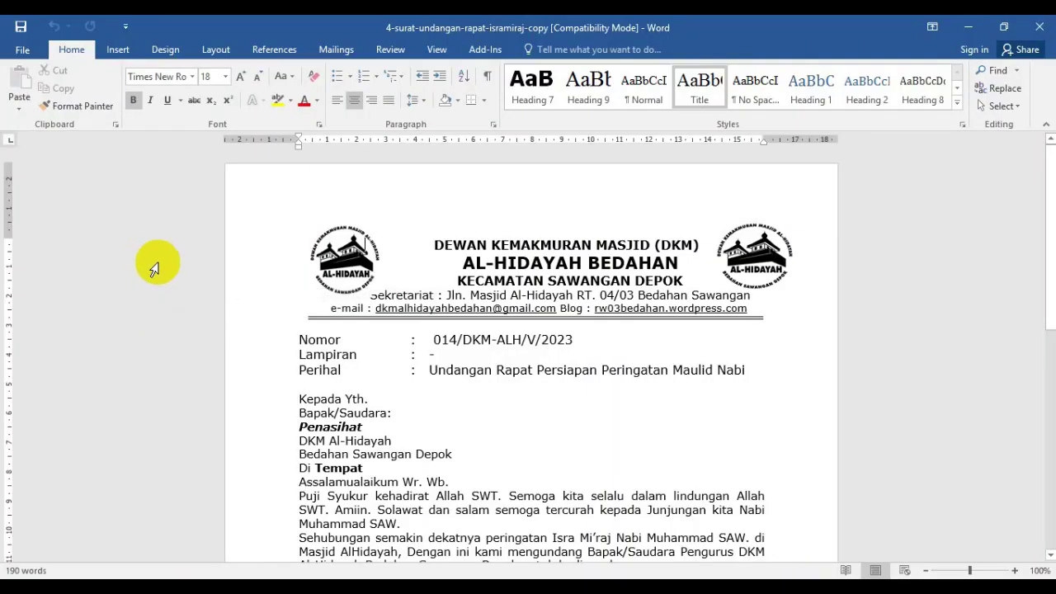
- Delete both Al-Hidayah logos, leaving only the DKM Al-Hidayah heading text
click(767, 255)
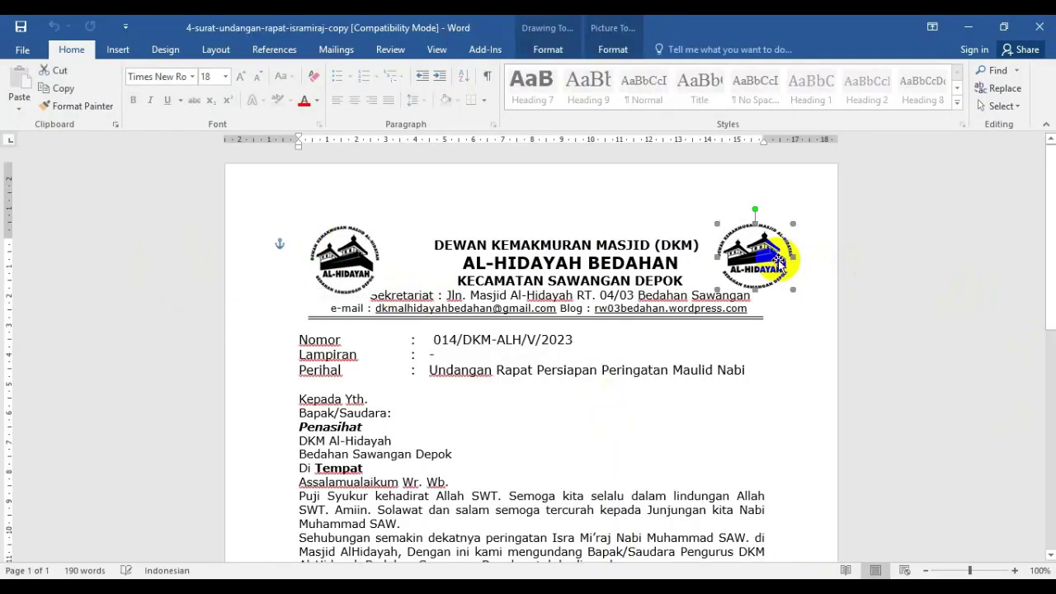
key(Delete)
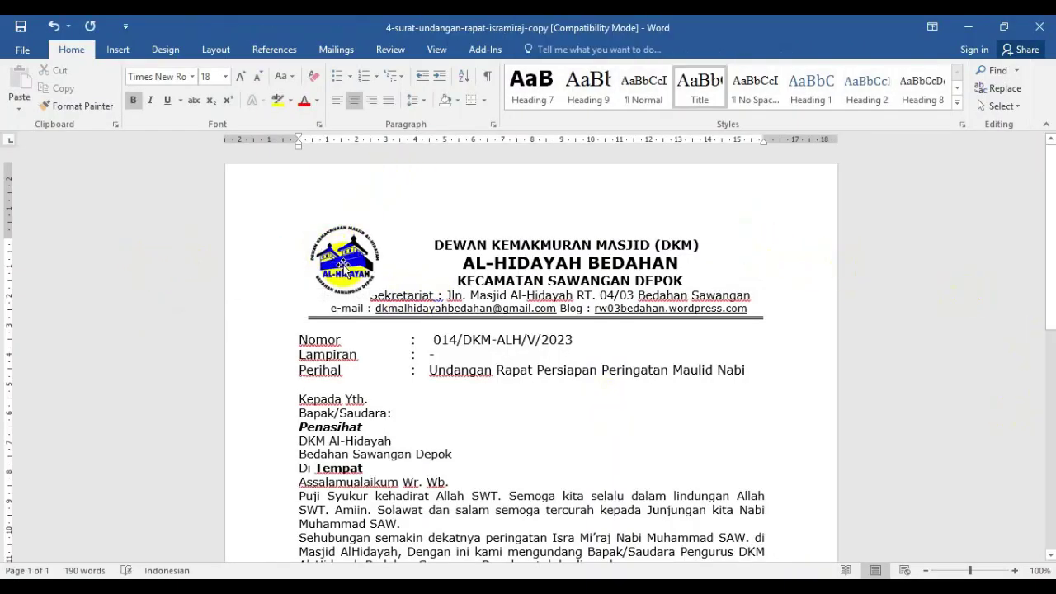
drag(344, 260, 743, 248)
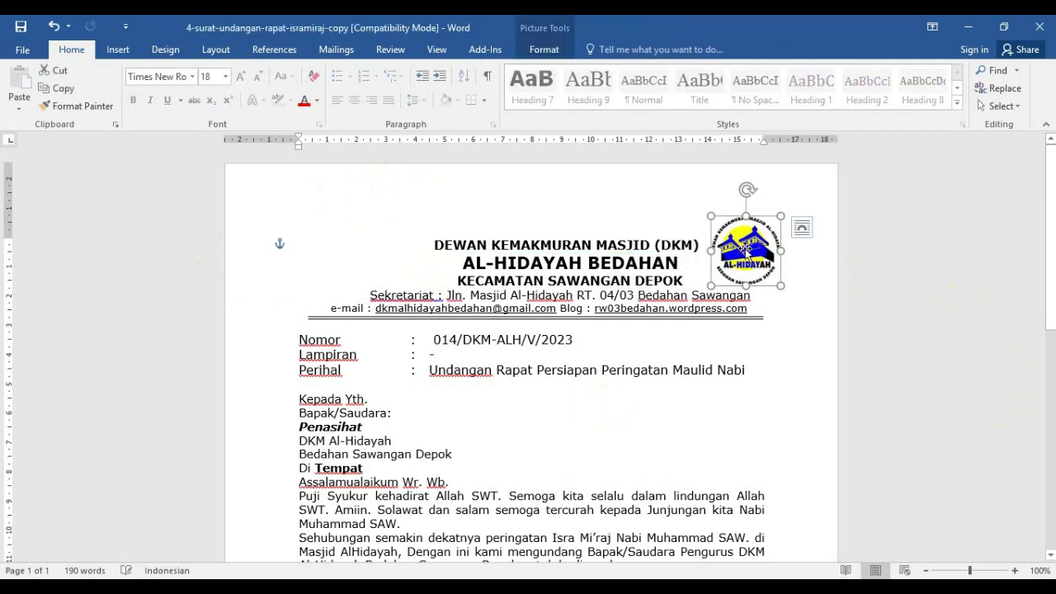
click(877, 250)
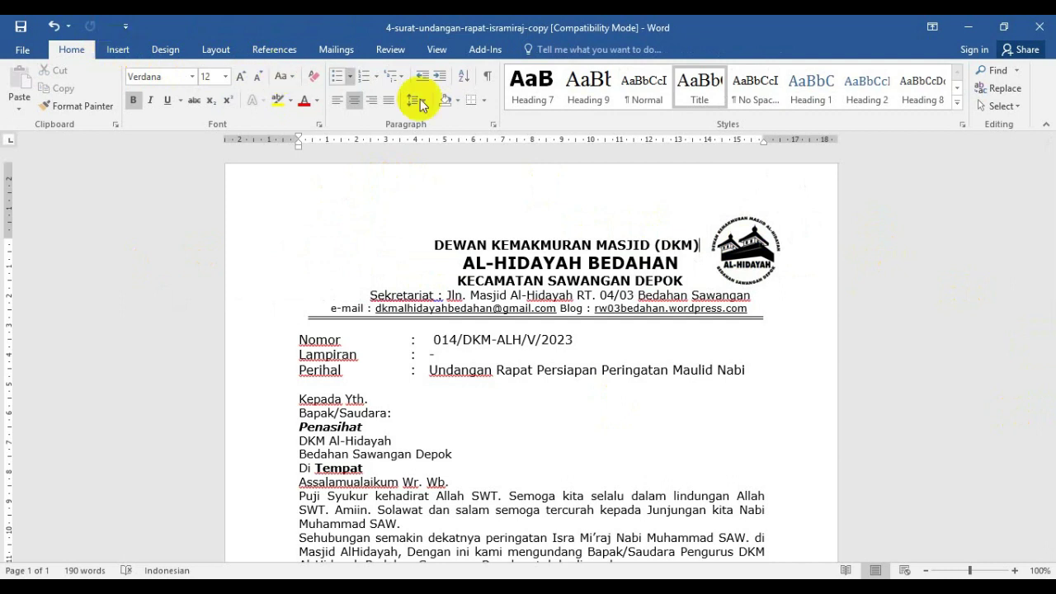
click(751, 258)
key(Delete)
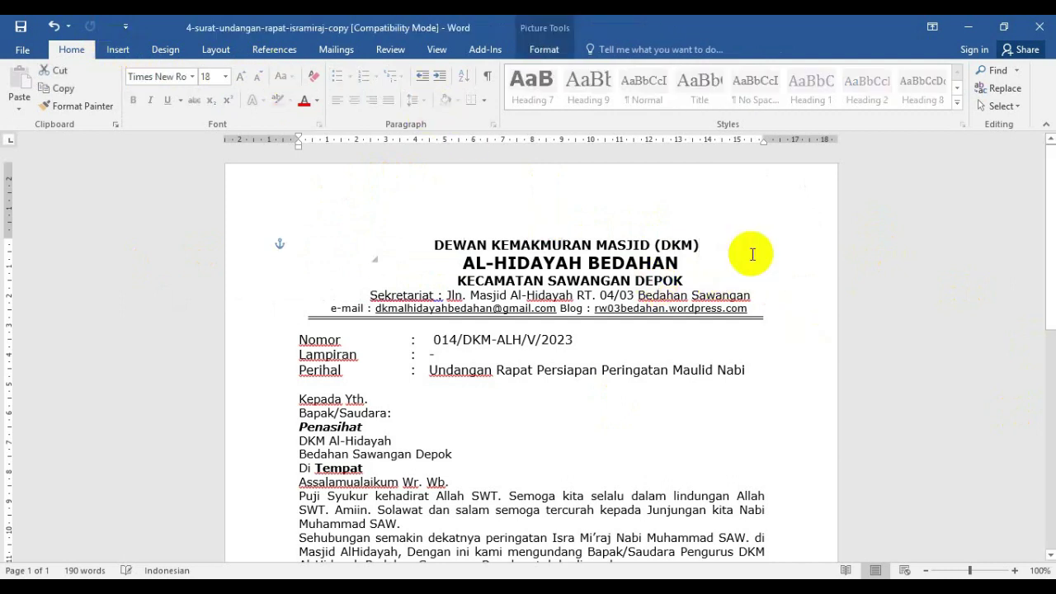
click(119, 51)
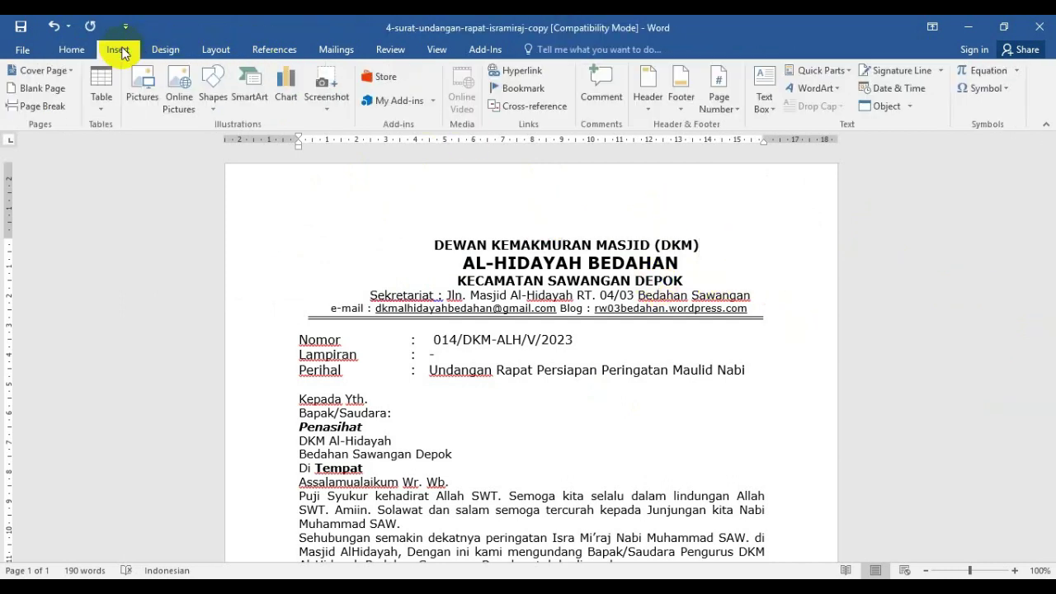
click(143, 83)
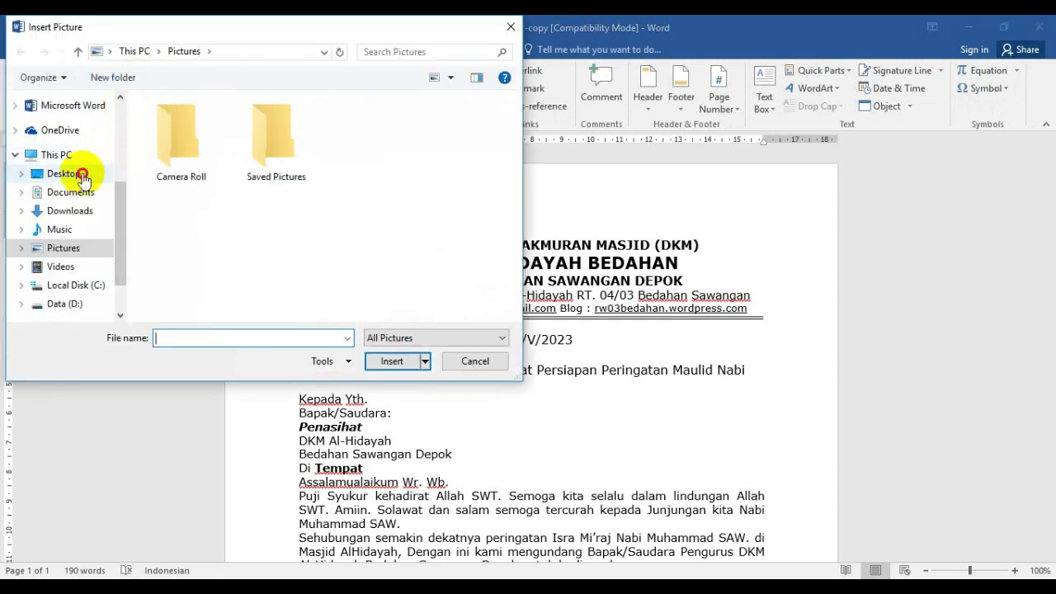
click(80, 175)
click(181, 252)
click(392, 361)
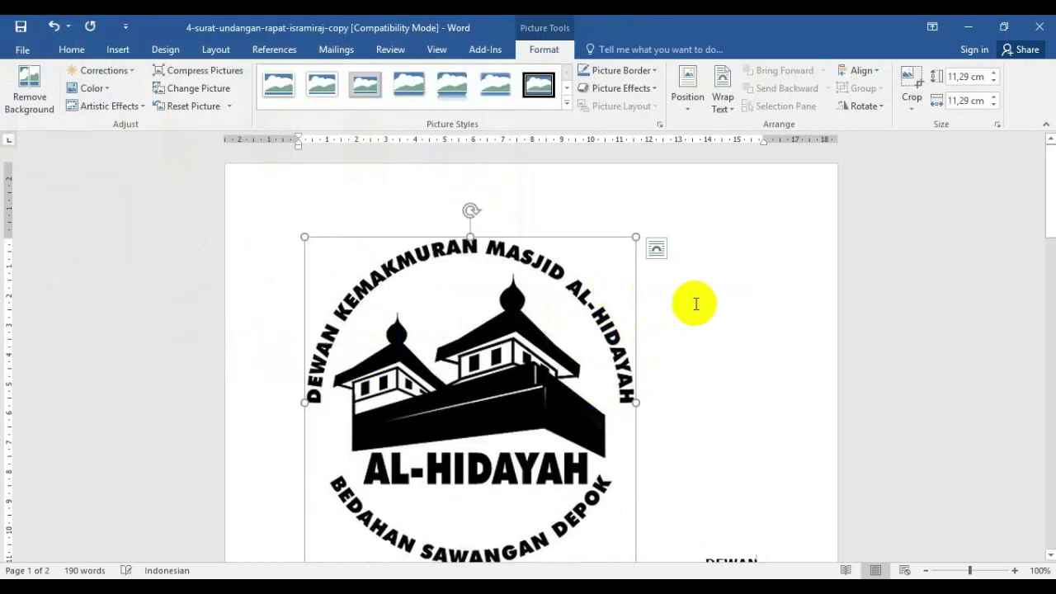
- Set the logo picture's text wrapping to In Front of Text
scroll(696, 304, down, 3)
scroll(691, 297, down, 2)
scroll(685, 280, up, 5)
click(498, 338)
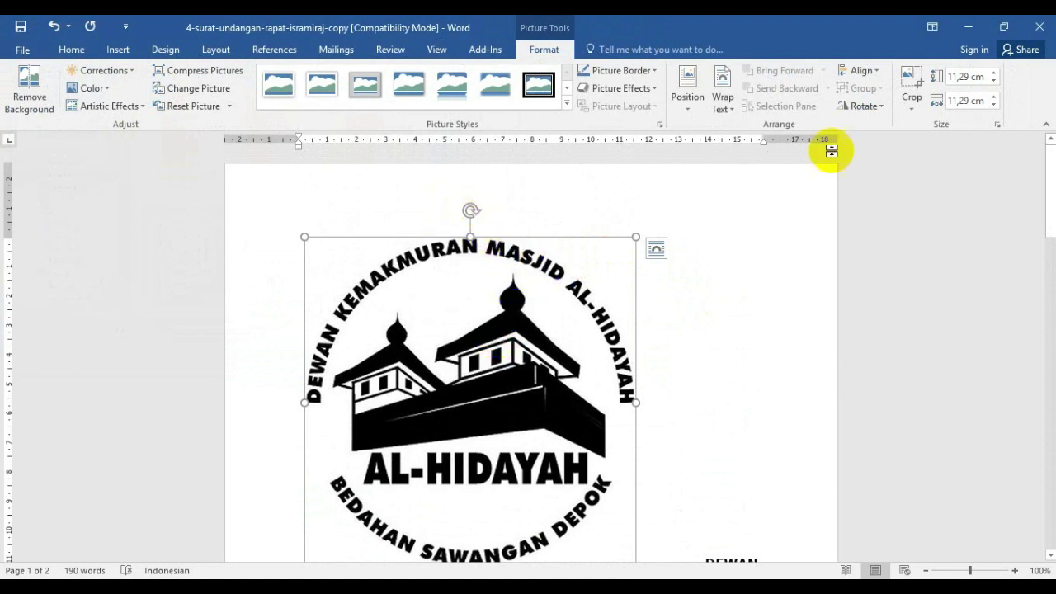
click(553, 299)
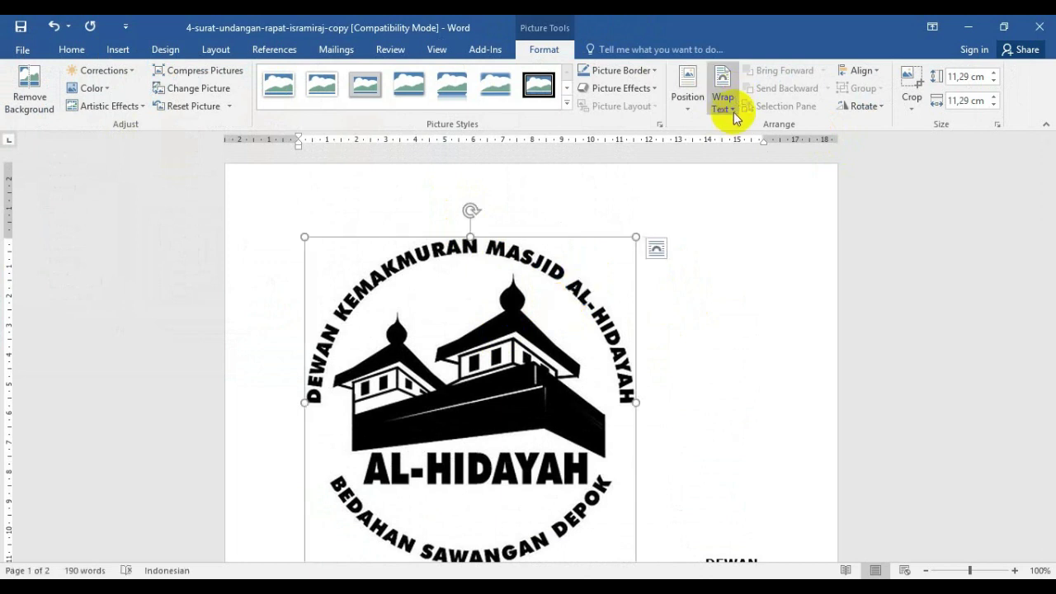
click(722, 97)
click(768, 240)
click(768, 241)
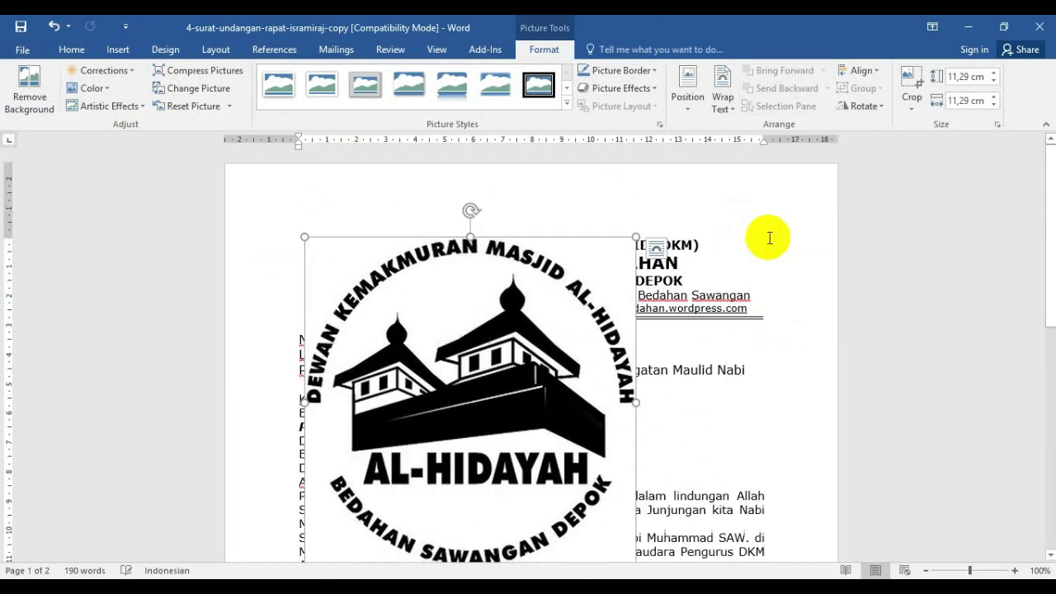
- Shrink the logo to 2.12 cm and place it right of the DKM heading
drag(635, 238, 399, 526)
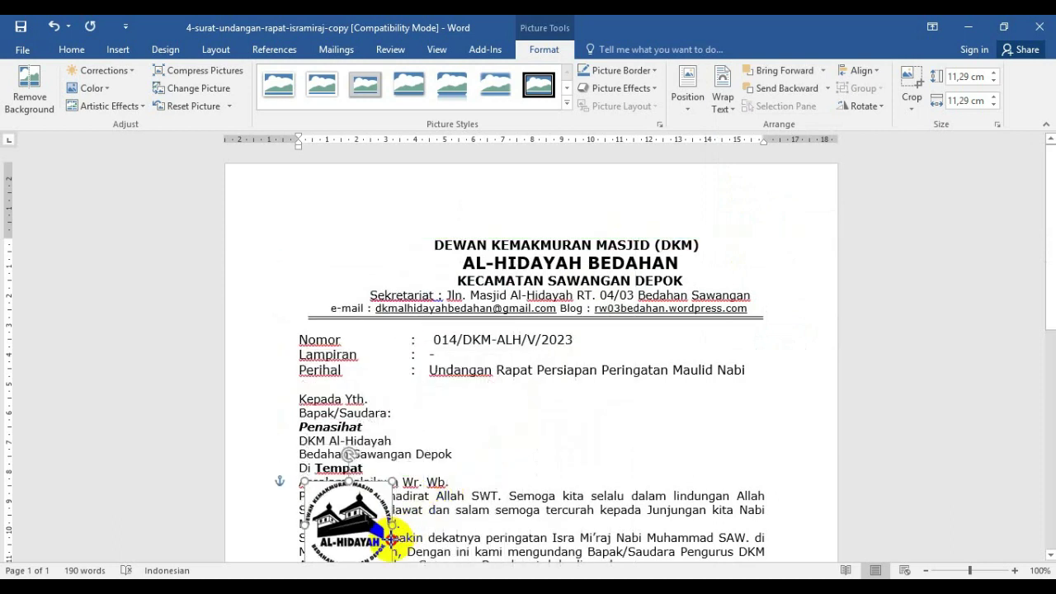
drag(399, 526, 390, 554)
mouse_move(350, 467)
mouse_down()
mouse_move(355, 306)
mouse_move(339, 195)
mouse_up()
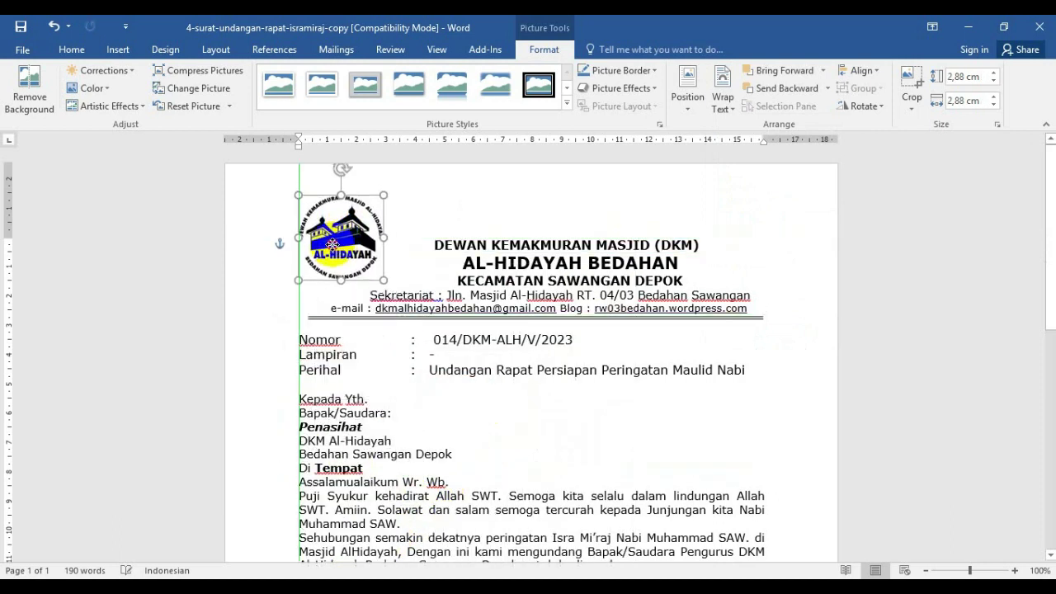
drag(383, 204, 360, 225)
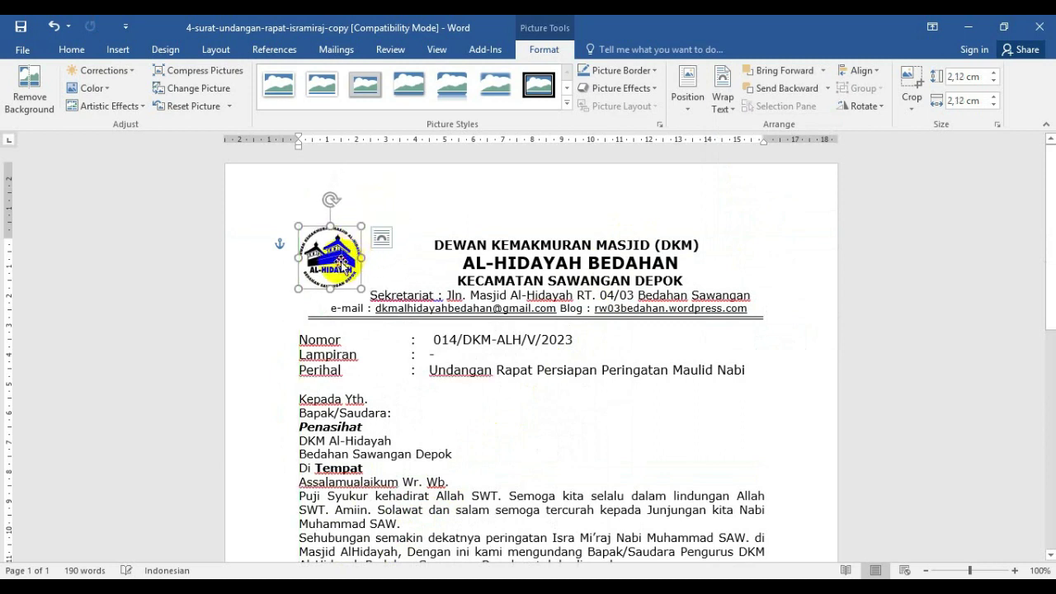
drag(331, 260, 740, 261)
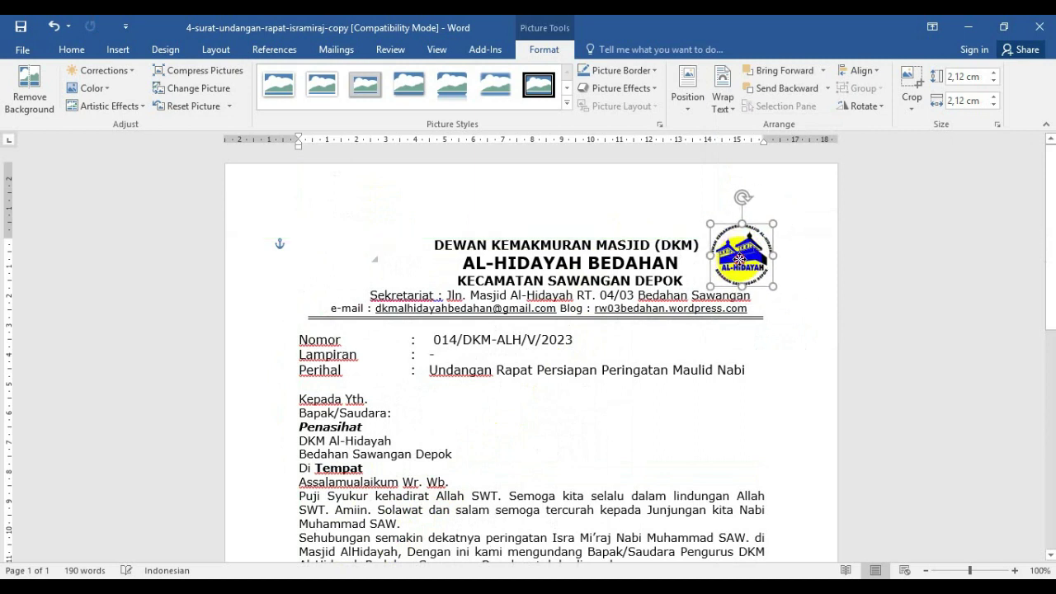
click(852, 275)
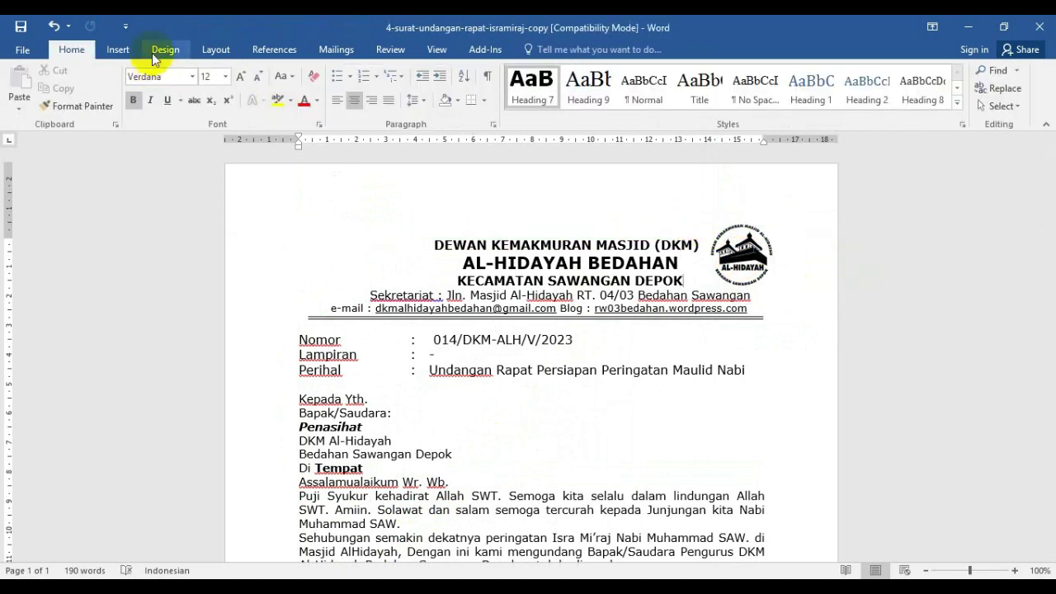
- Draw a 2.12 cm by 2.3 cm rectangle at the letterhead's top left
click(120, 50)
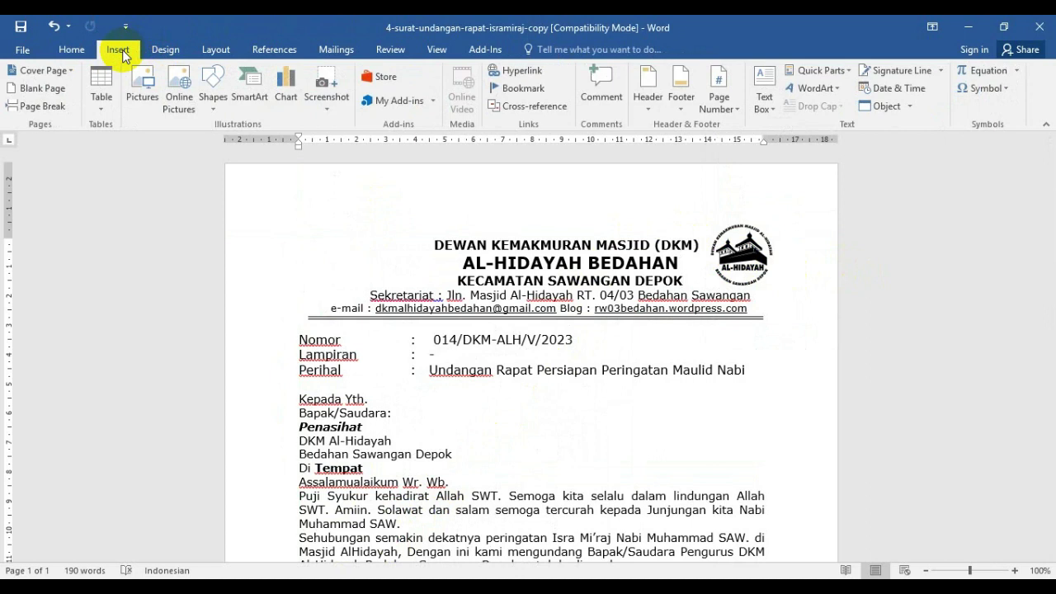
click(216, 104)
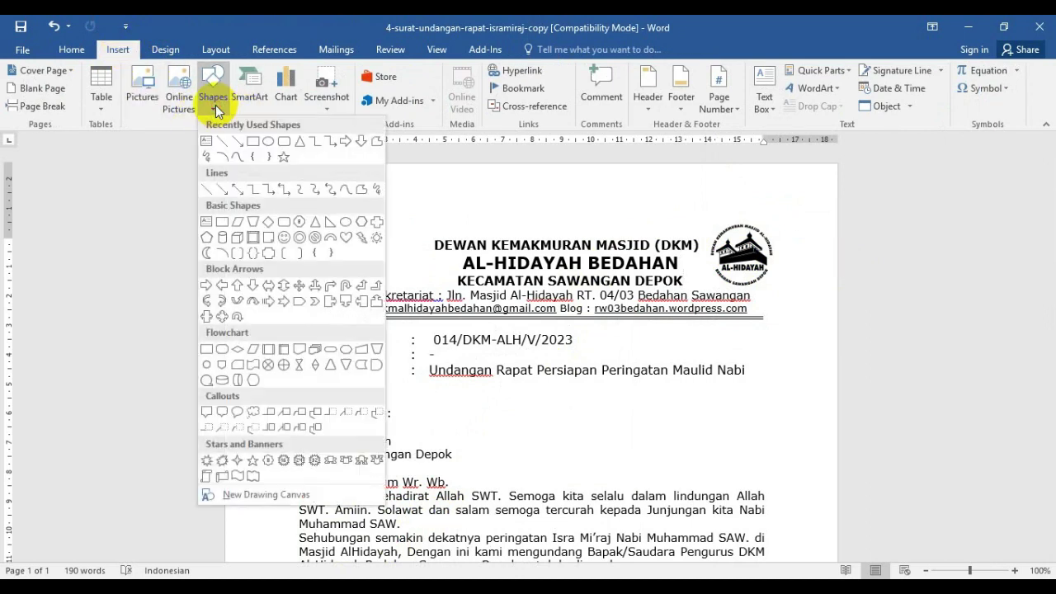
click(253, 145)
drag(305, 229, 372, 290)
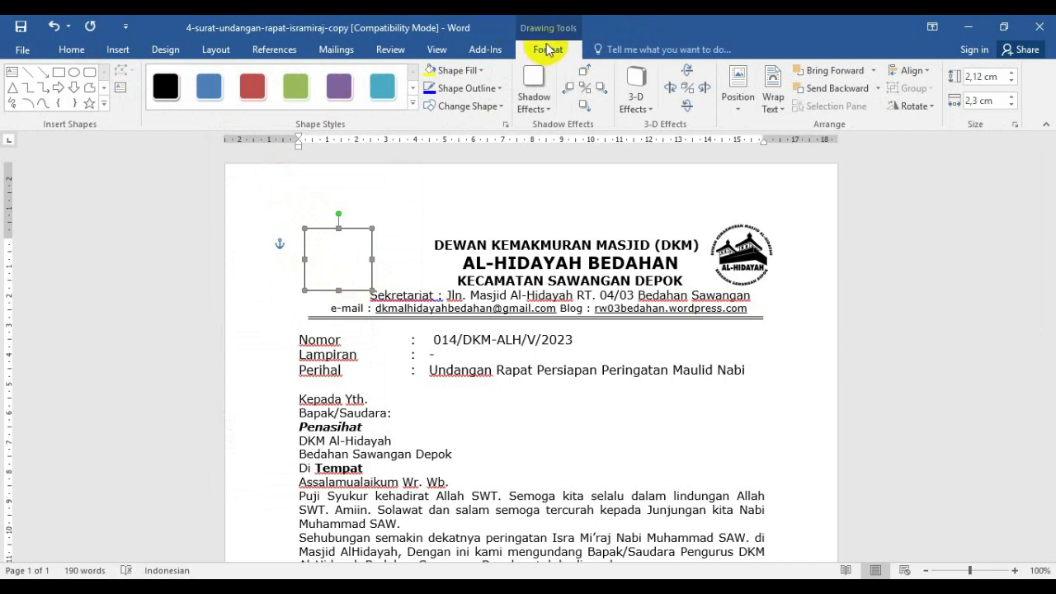
- Fill the left rectangle with the AL-HIDAYAH logo image from the Desktop, working offline
click(482, 72)
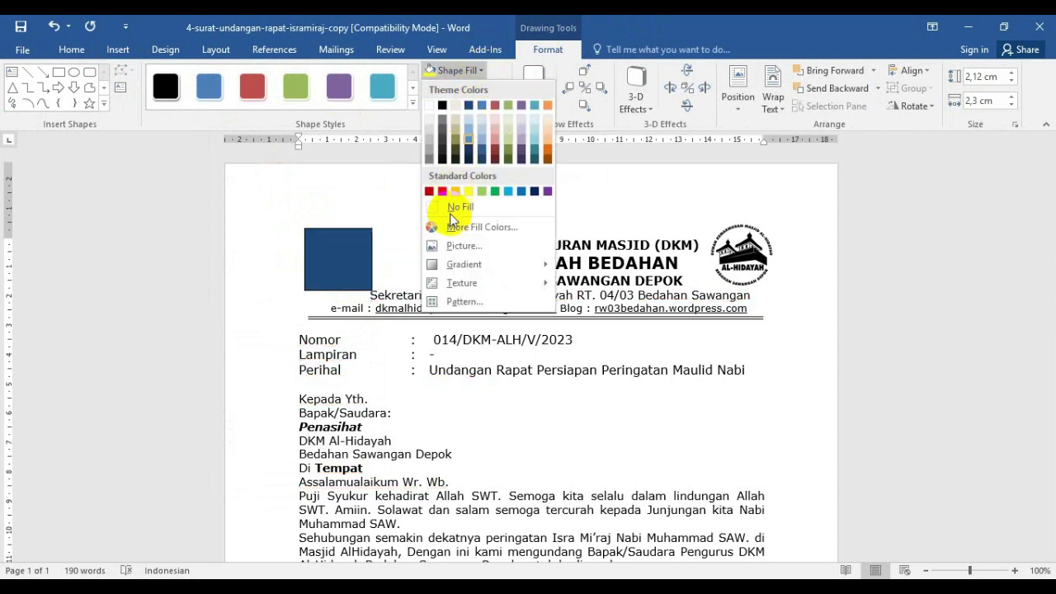
click(459, 248)
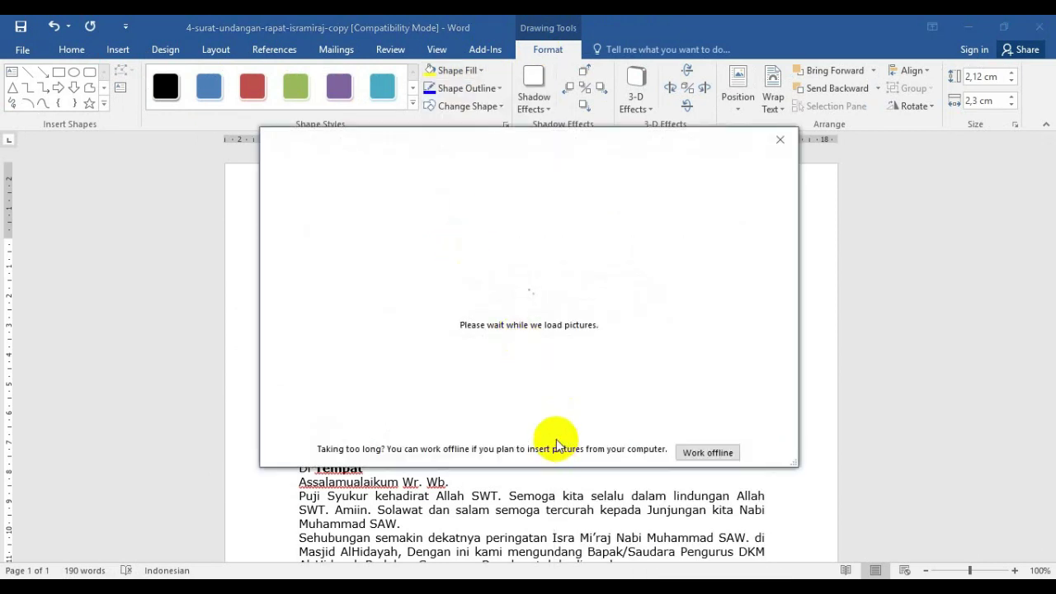
click(708, 451)
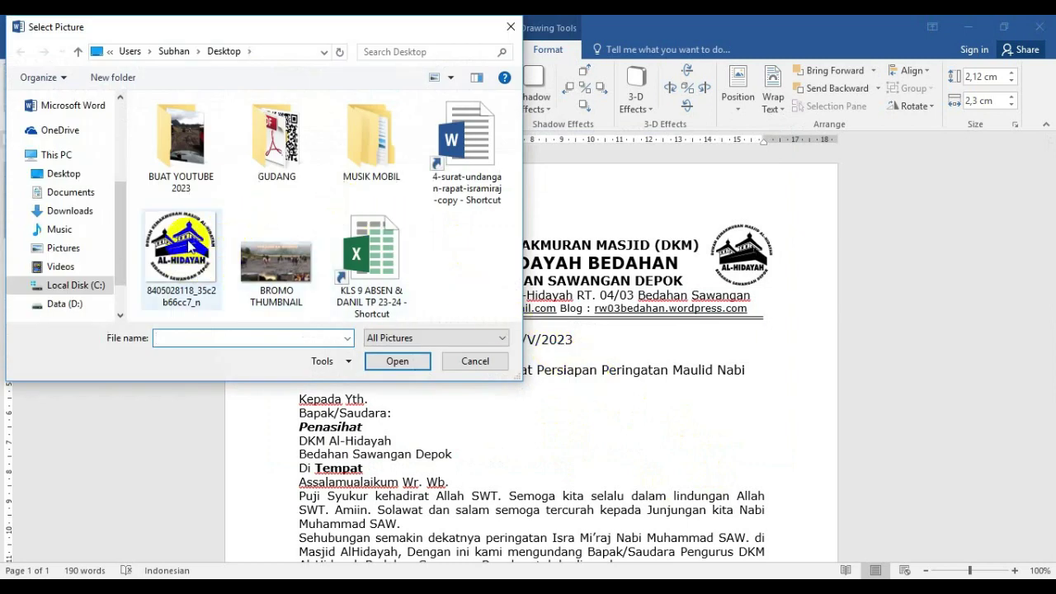
click(189, 245)
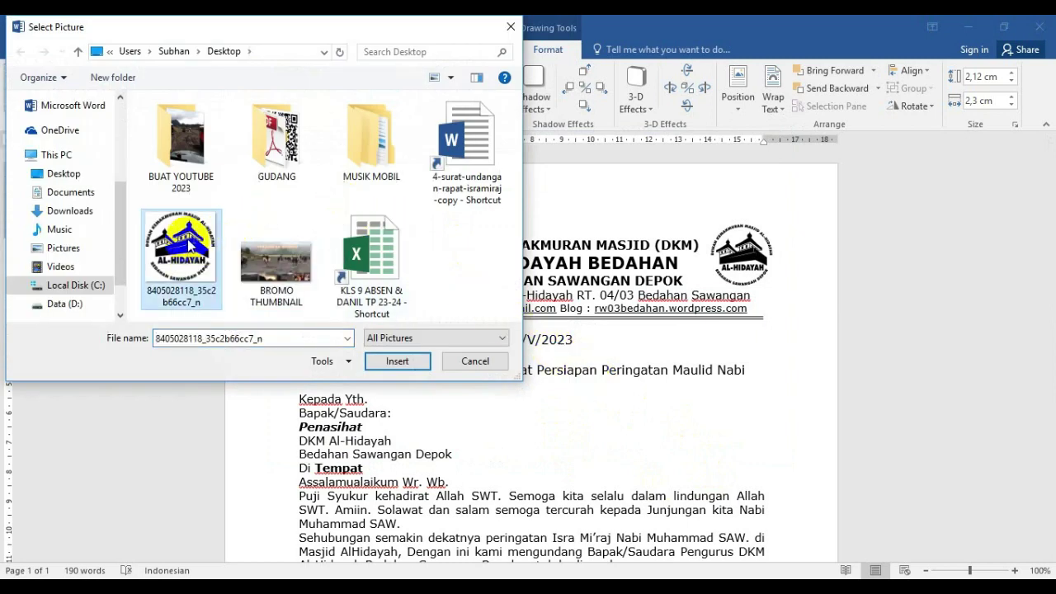
click(399, 361)
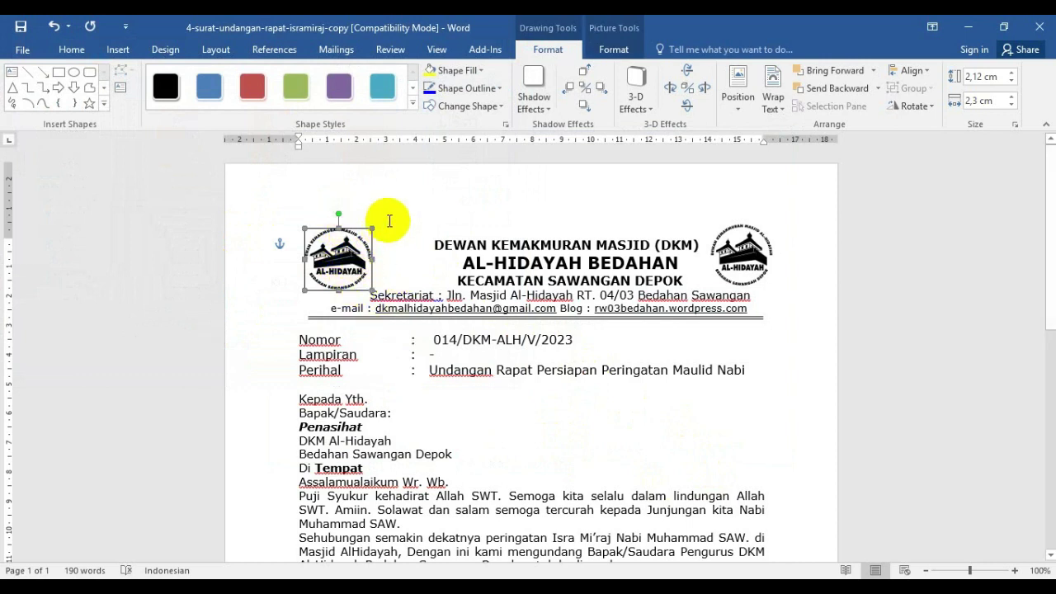
click(801, 358)
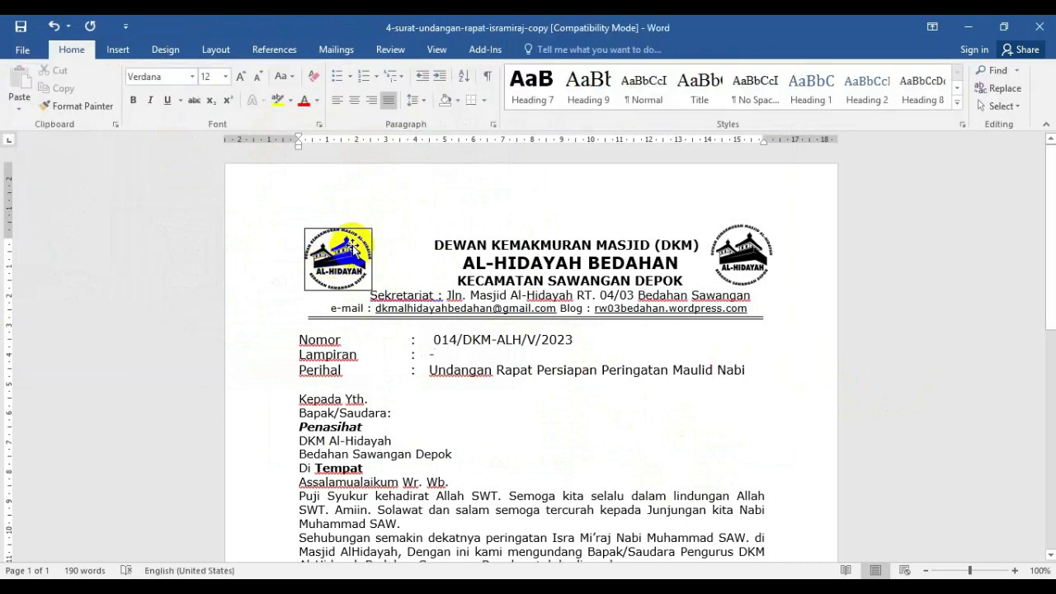
- Set the logo-filled rectangle's Shape Outline to No Outline
click(340, 259)
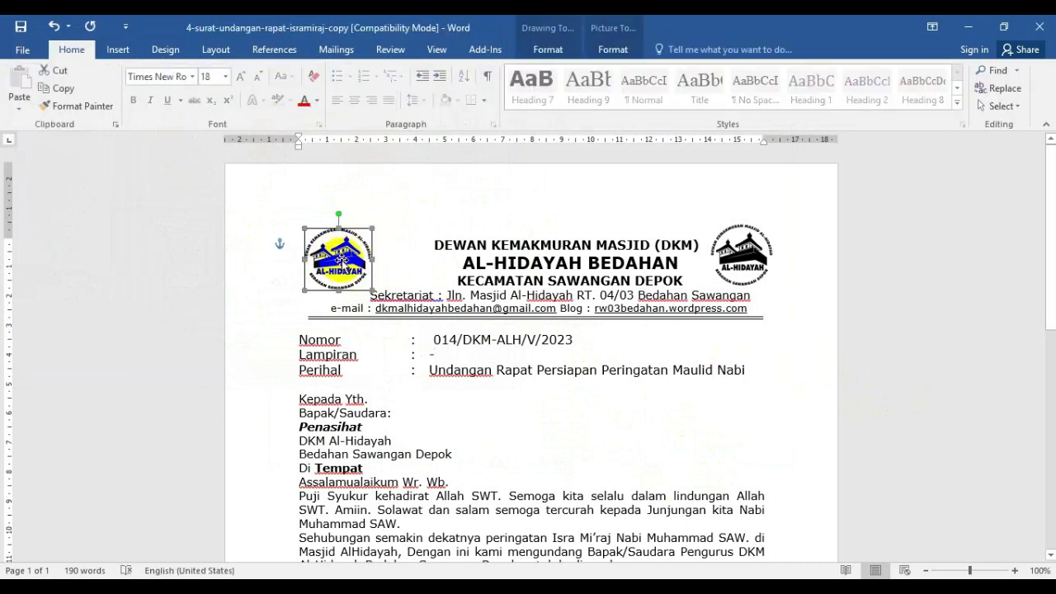
click(557, 57)
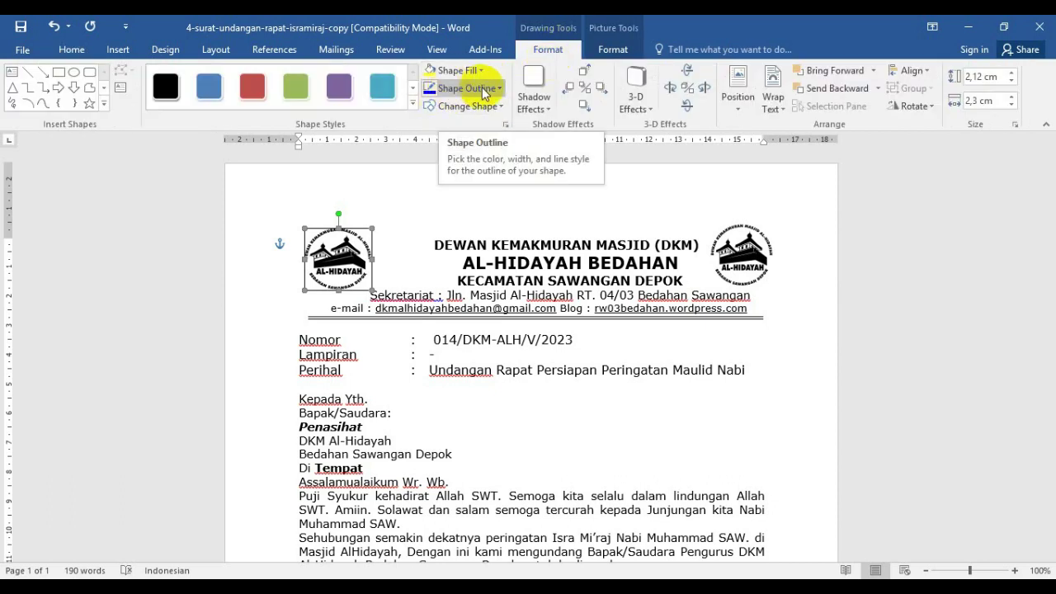
click(501, 89)
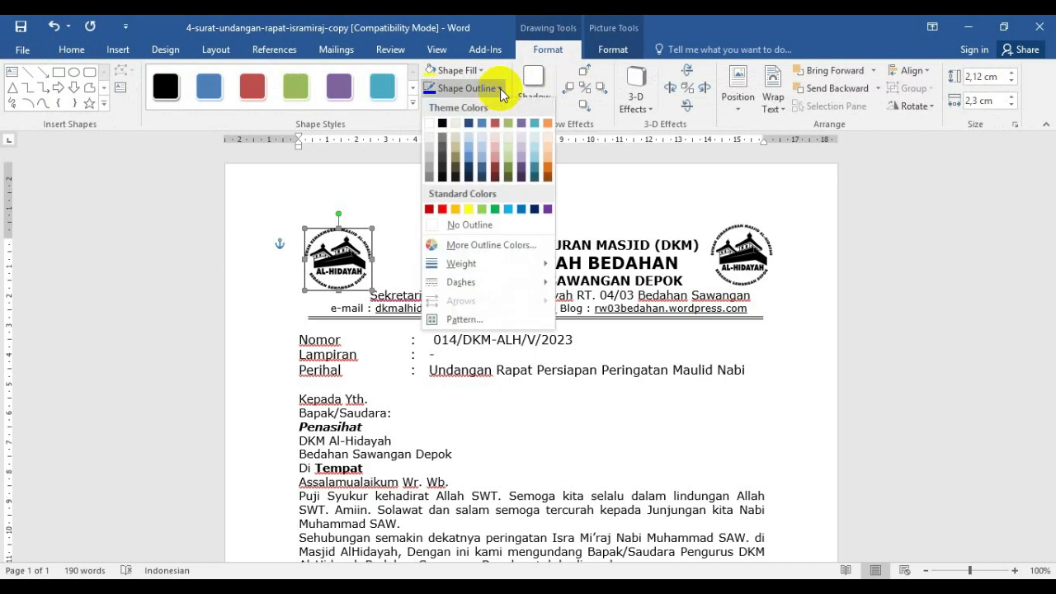
click(481, 224)
click(810, 339)
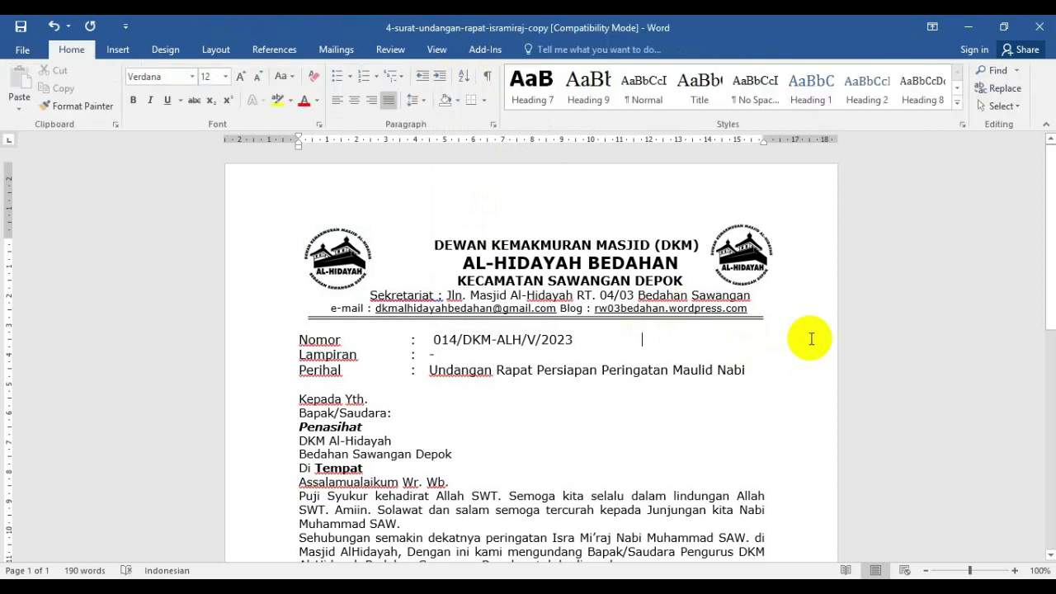
- Save the letter, delete the right-hand logo, and slightly enlarge the top-left logo
click(21, 29)
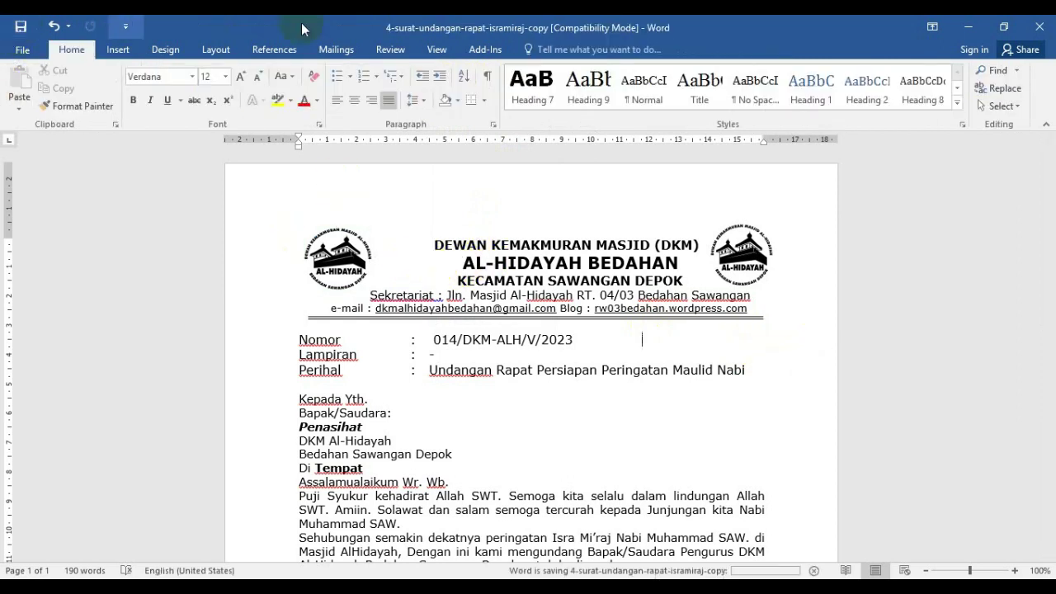
click(763, 264)
key(Delete)
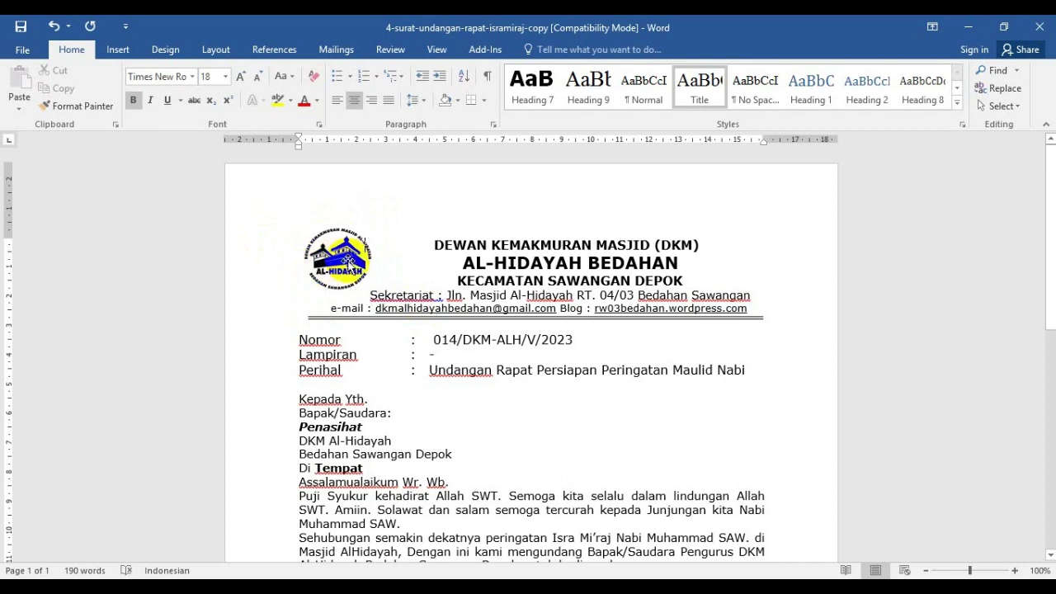
click(358, 262)
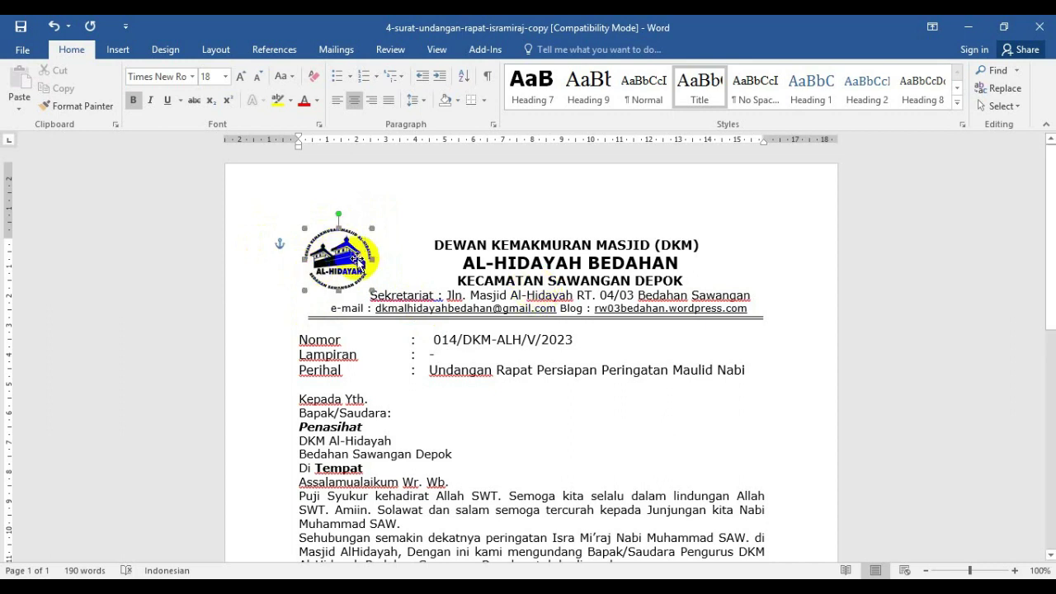
drag(370, 289, 376, 295)
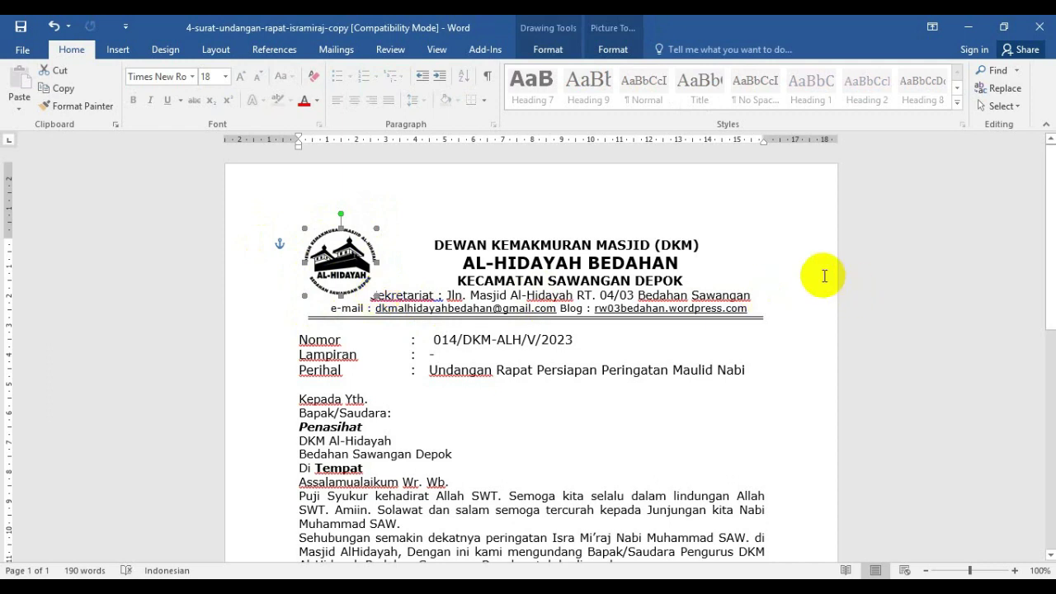